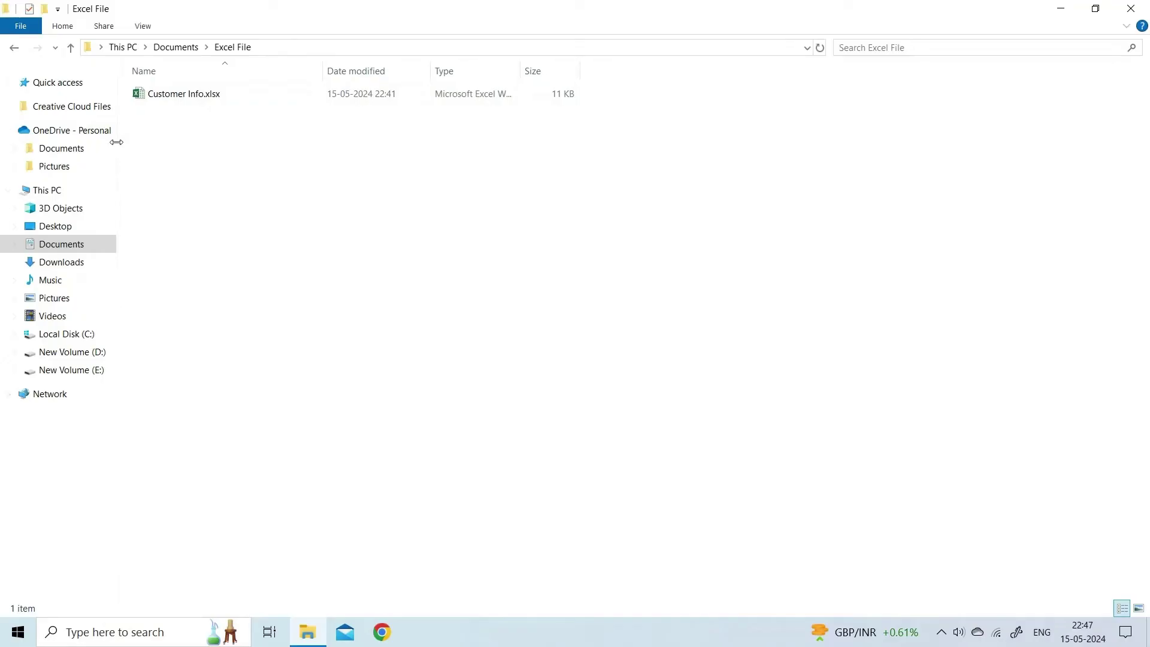
# - Rename the Customer Info.xlsx file to Customer Information.xlsx in File Explorer
pyautogui.click(205, 96)
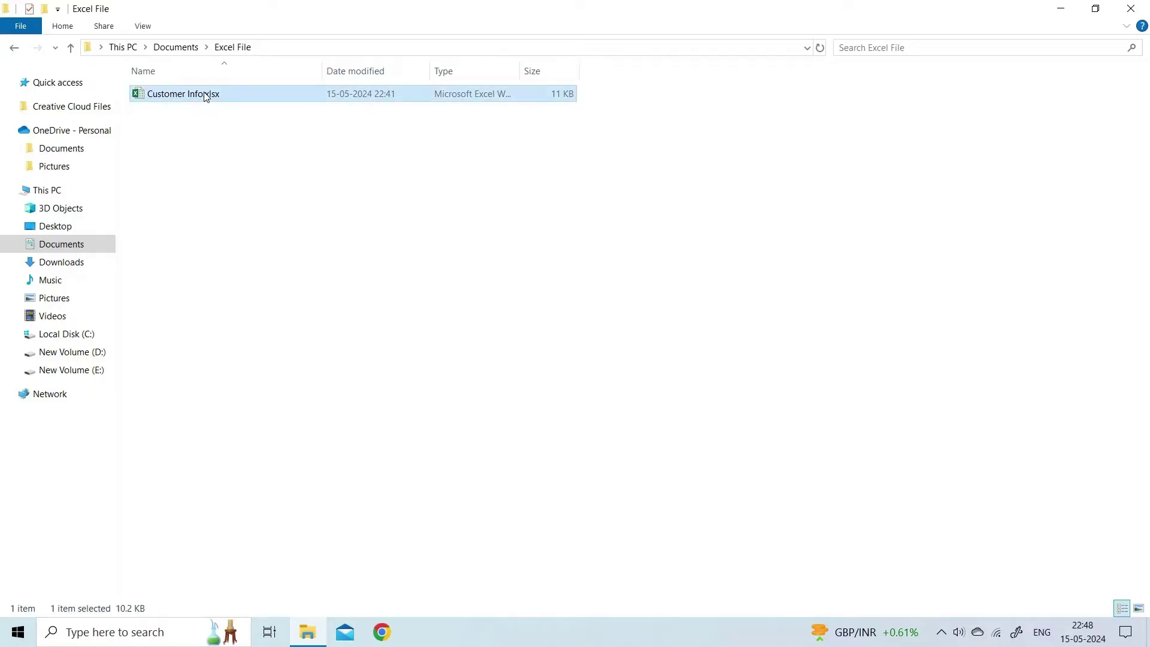
pyautogui.rightClick(205, 95)
pyautogui.click(244, 426)
pyautogui.press('Right')
pyautogui.write('rmation')
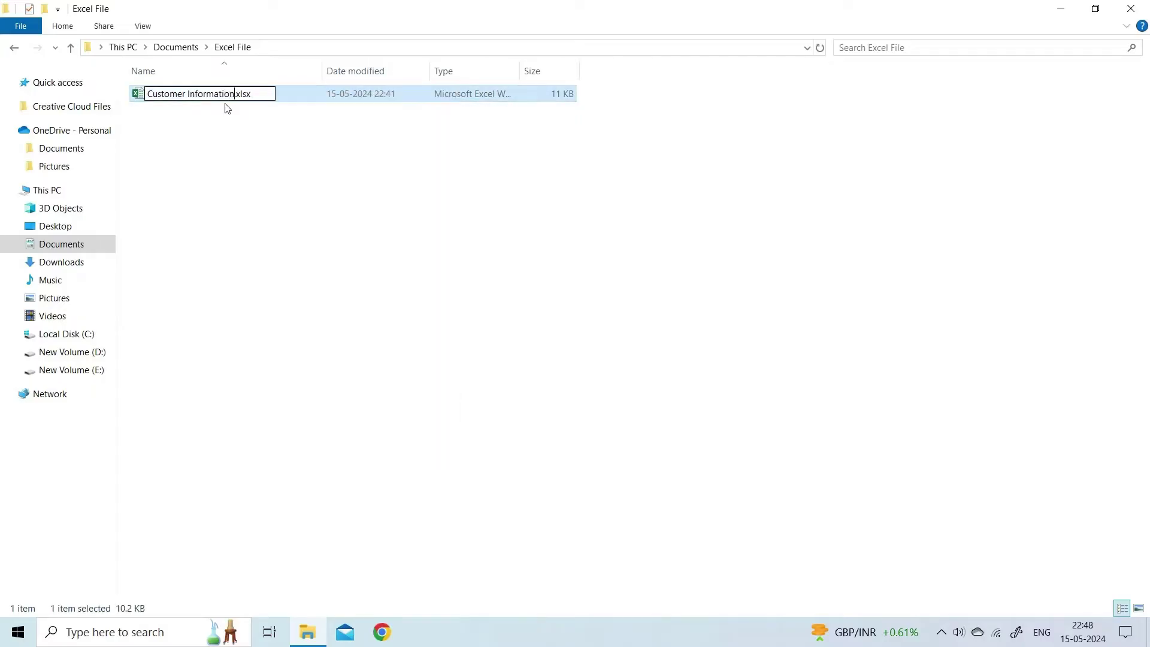
pyautogui.click(233, 137)
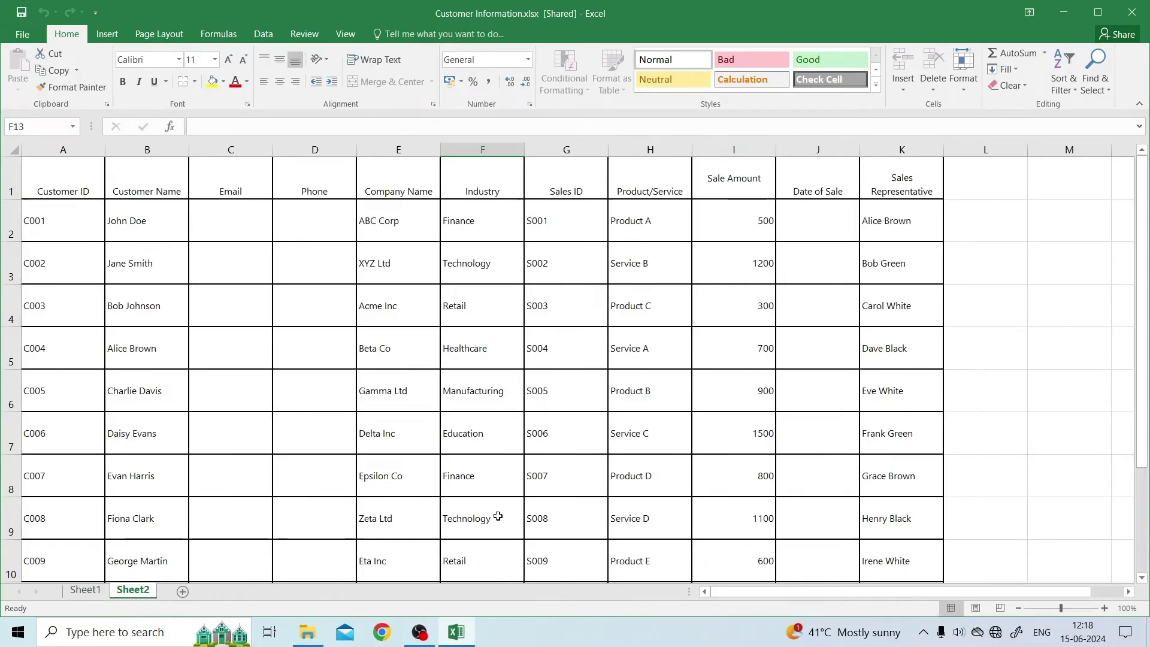
# - Run Update Now from the Account page's Update Options to check for Office updates
pyautogui.click(18, 35)
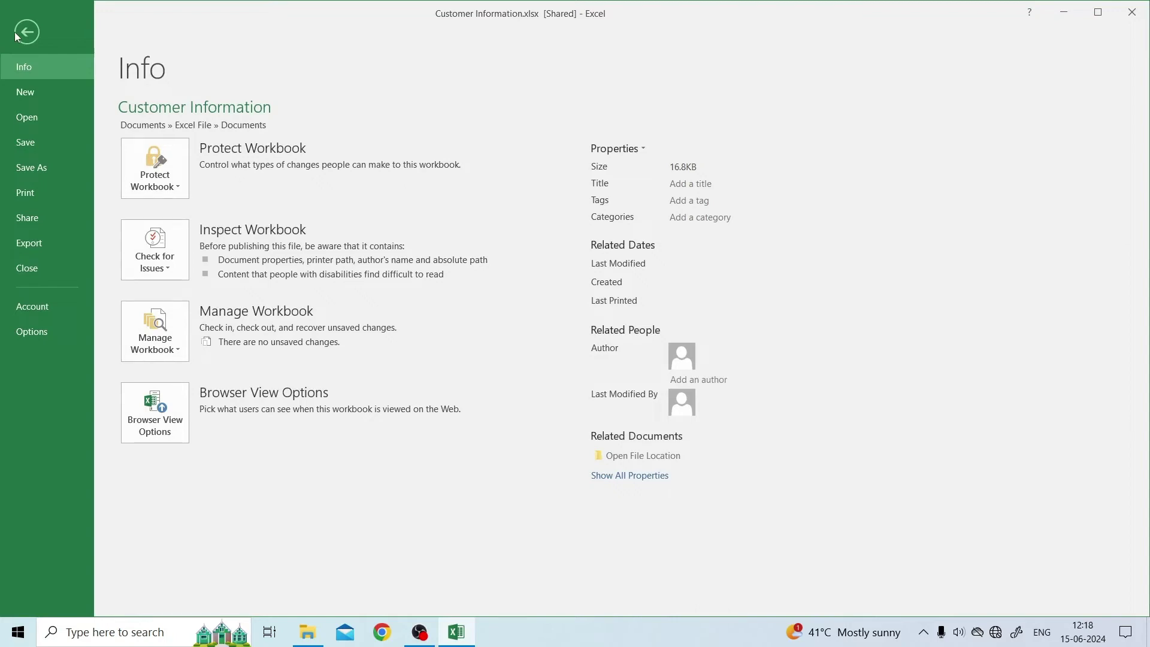
pyautogui.click(37, 307)
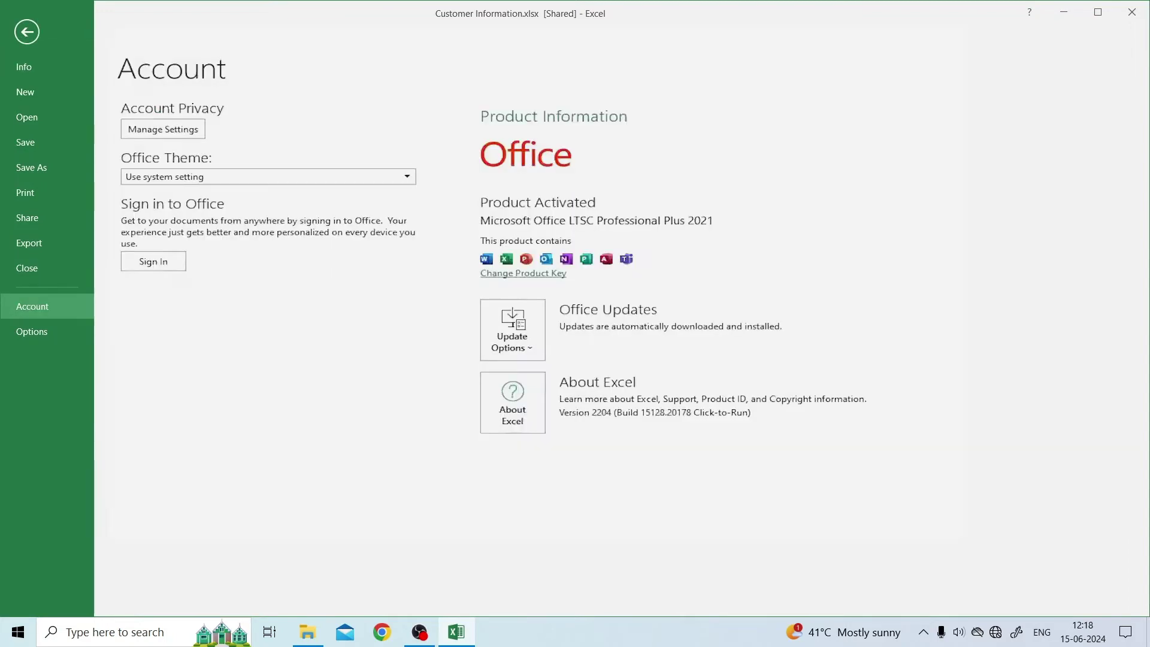
pyautogui.click(517, 337)
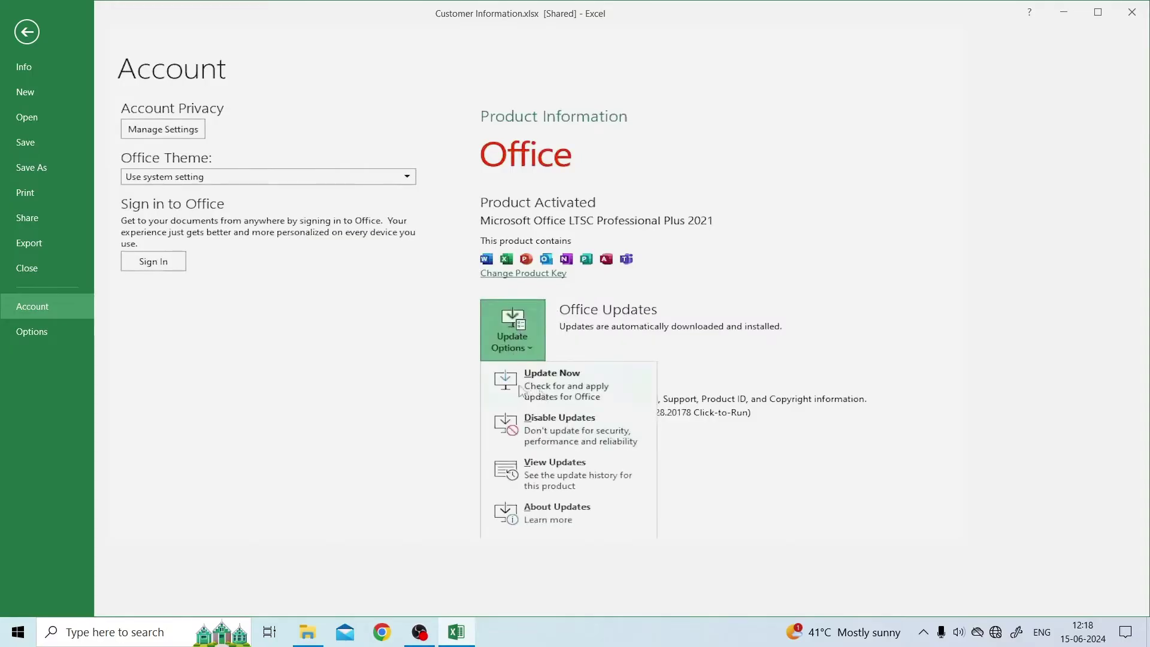
pyautogui.click(587, 400)
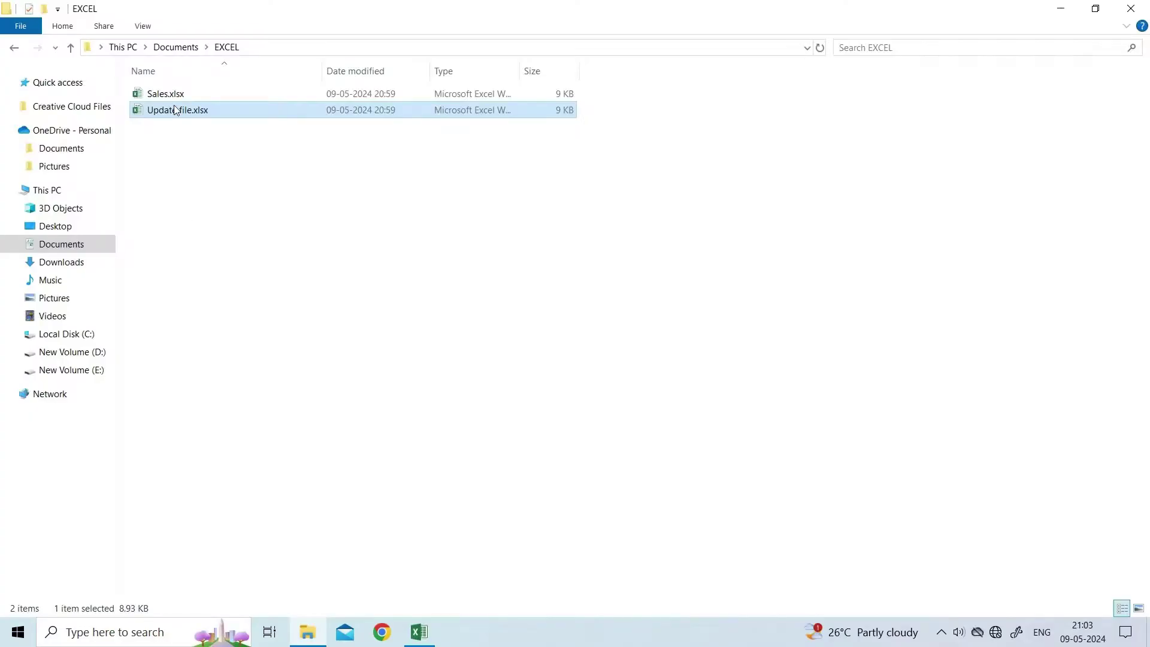
# - Open the Sales.xlsx workbook in Excel
pyautogui.doubleClick(174, 94)
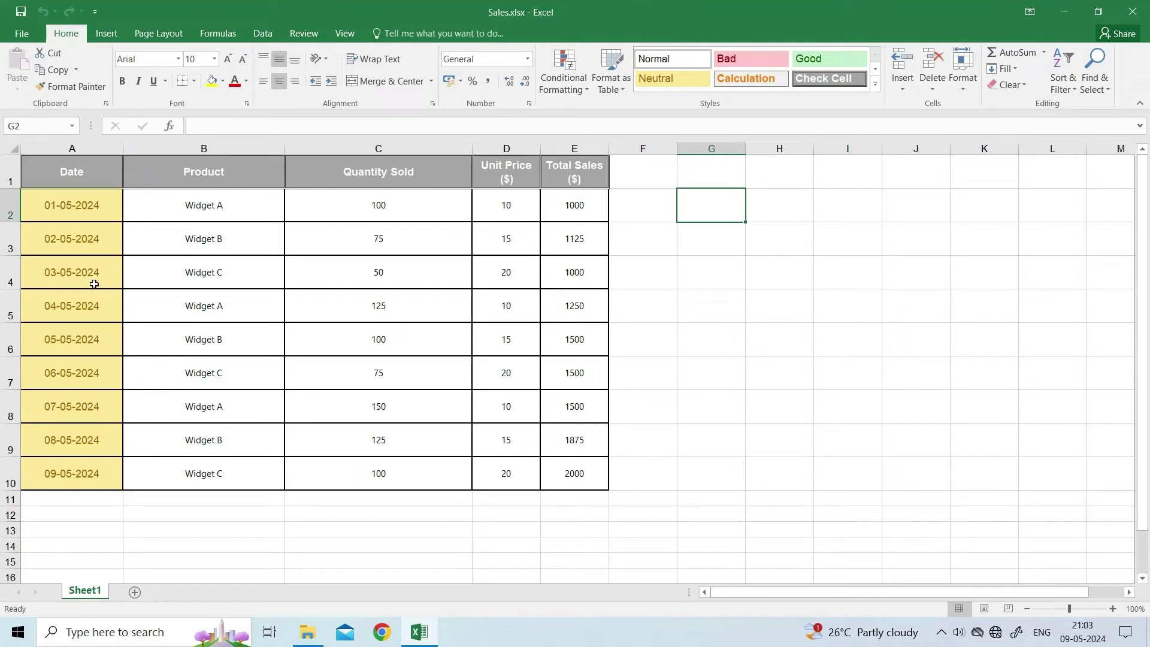
# - Open Update file.xlsx with Open and Repair, choosing Repair at the prompt
pyautogui.click(23, 34)
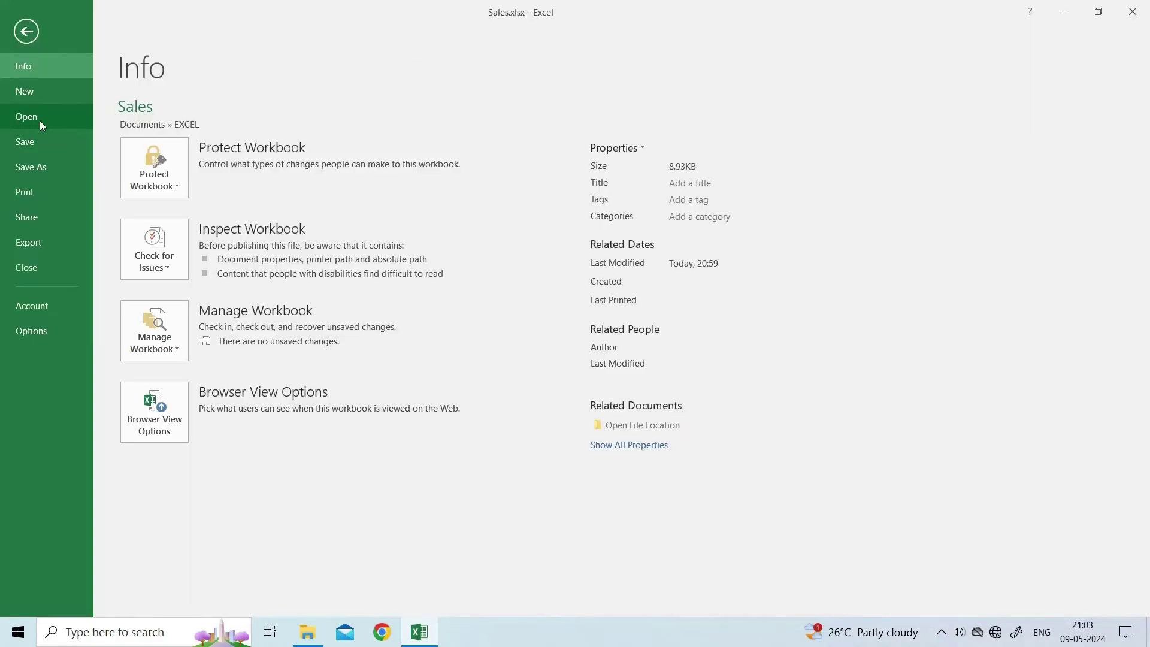
pyautogui.click(39, 120)
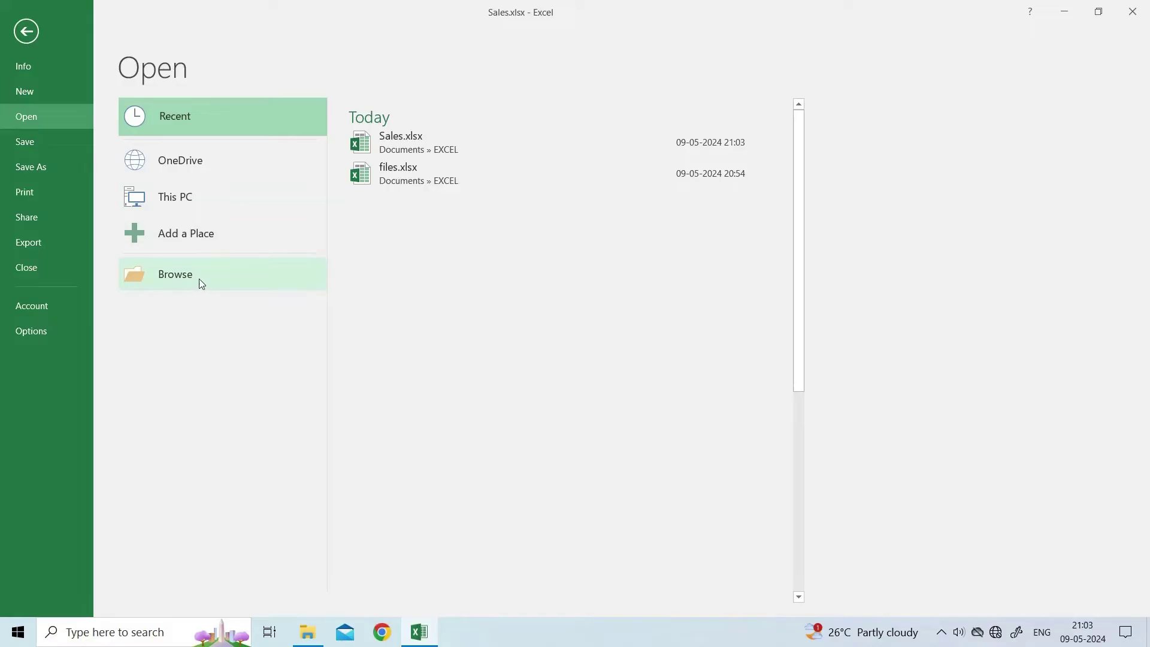
pyautogui.click(178, 279)
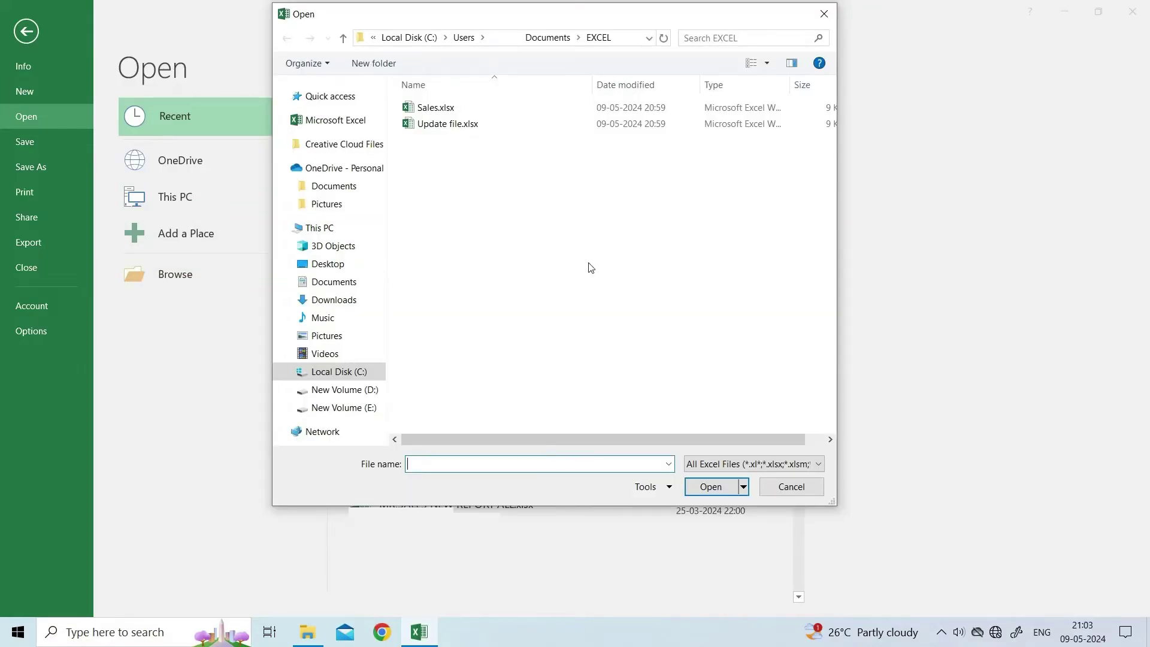
pyautogui.click(470, 126)
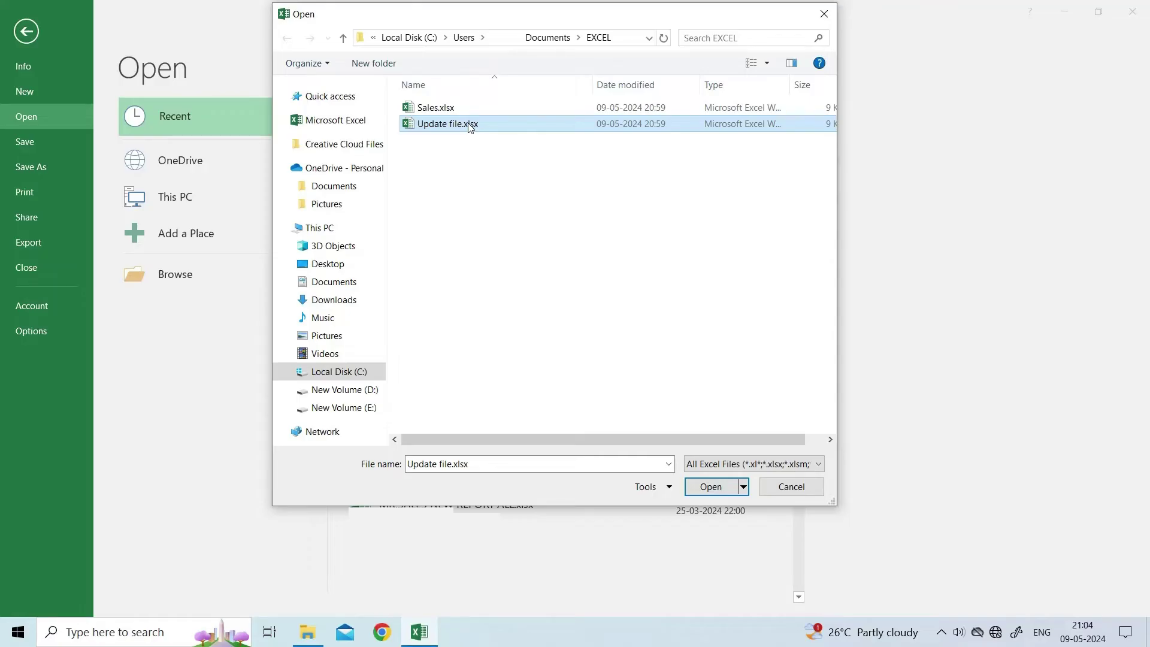
pyautogui.click(744, 487)
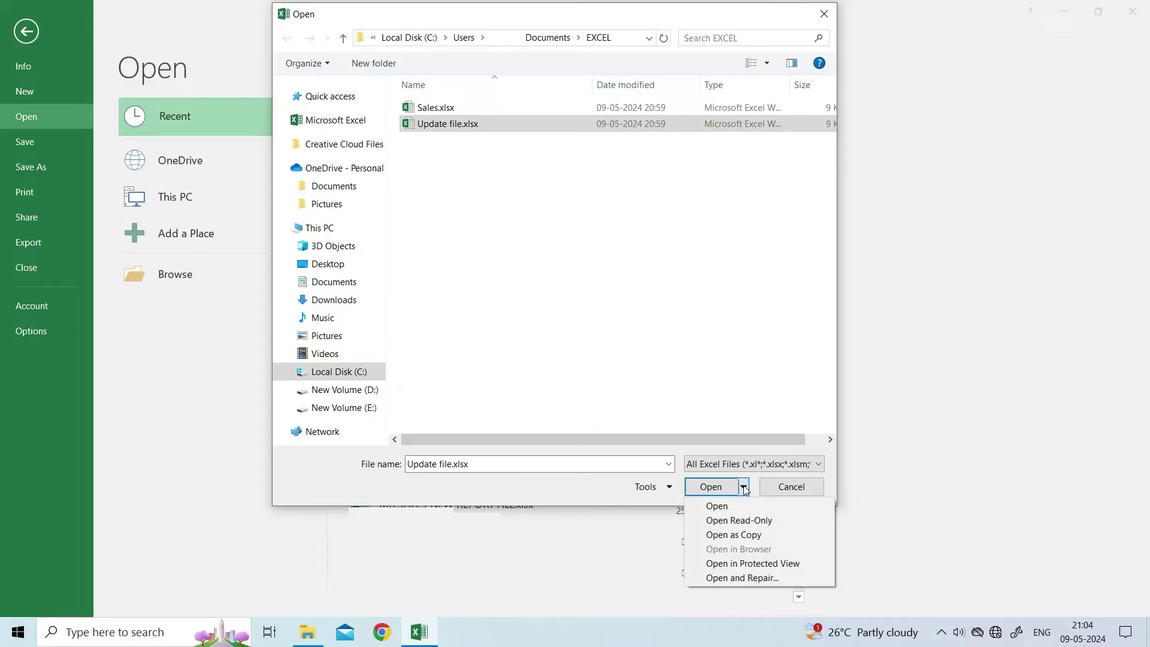
pyautogui.click(756, 578)
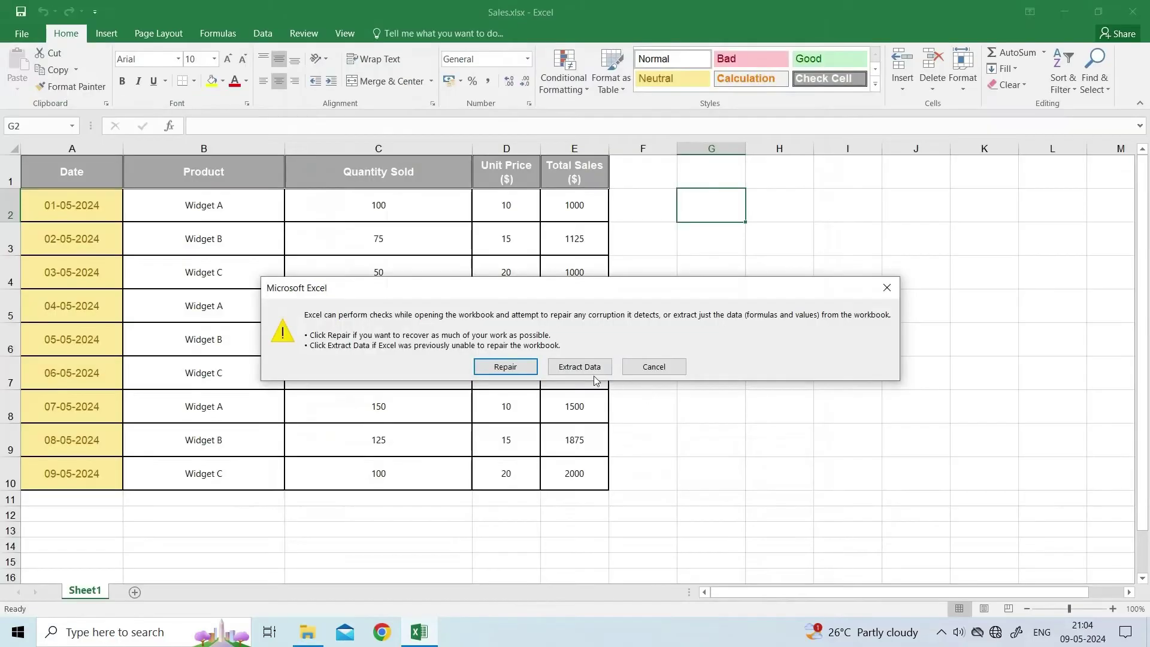
pyautogui.click(514, 367)
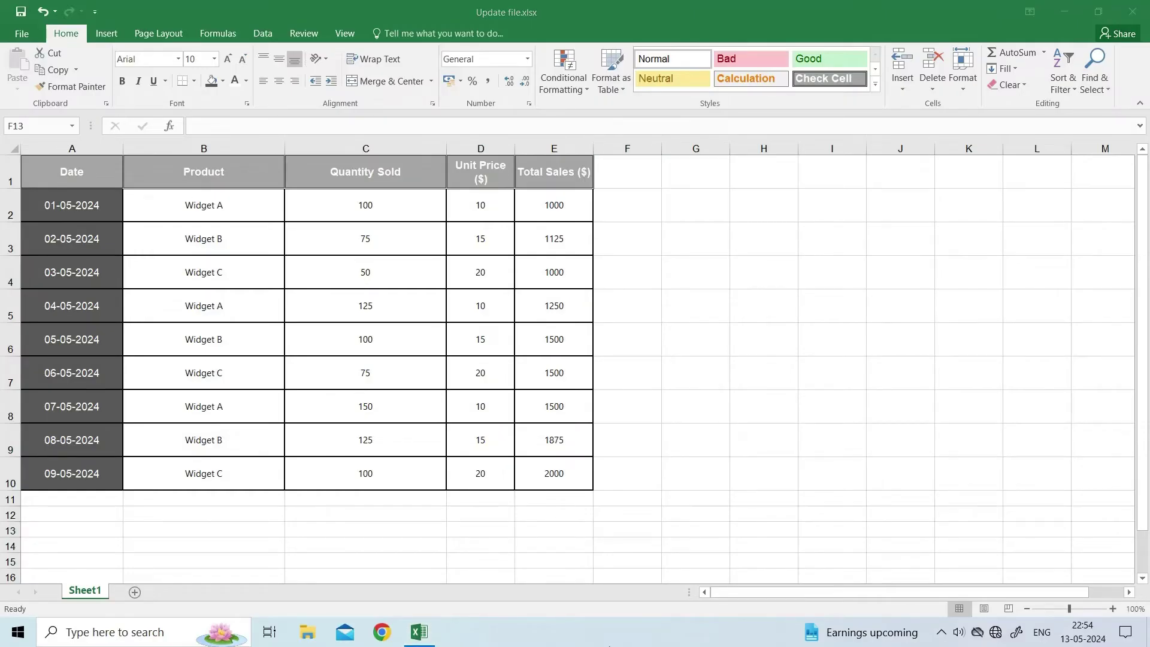
# - Show the Excel Add-ins list from Options > Add-ins and tick Analysis ToolPak
pyautogui.click(19, 33)
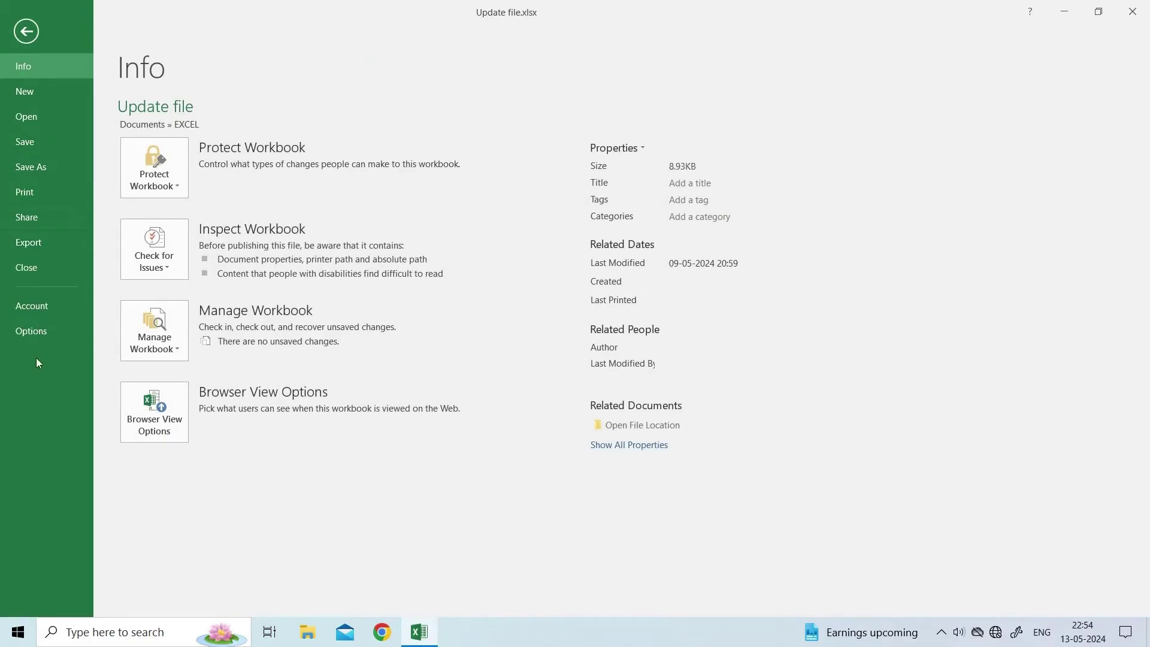
pyautogui.click(39, 330)
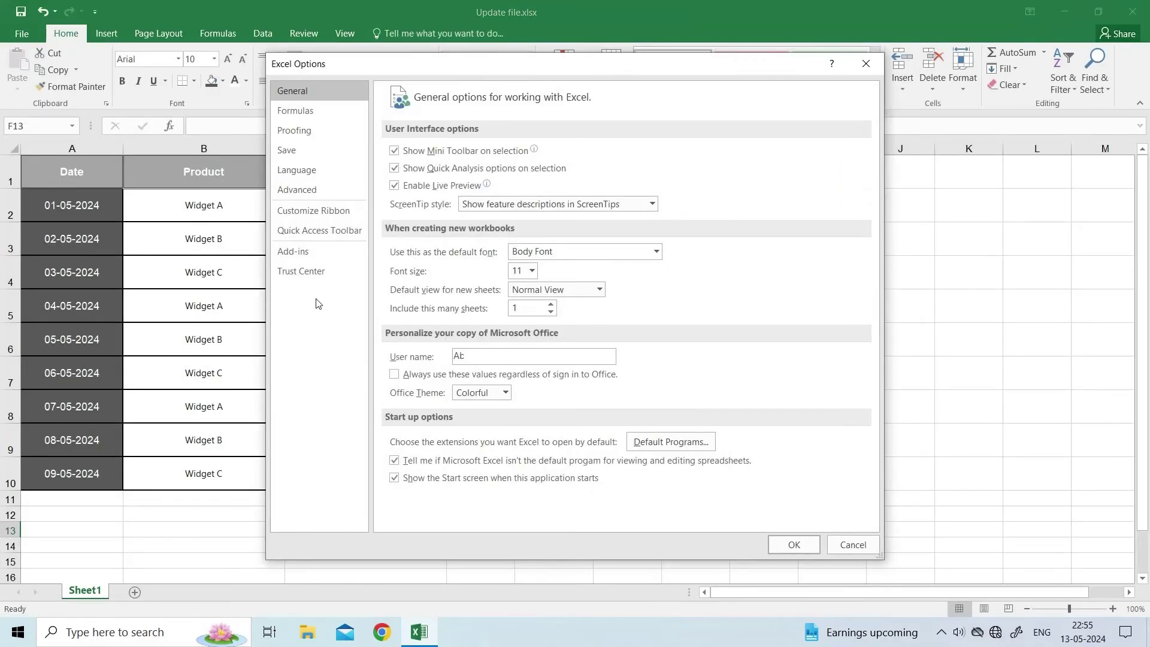
pyautogui.click(294, 252)
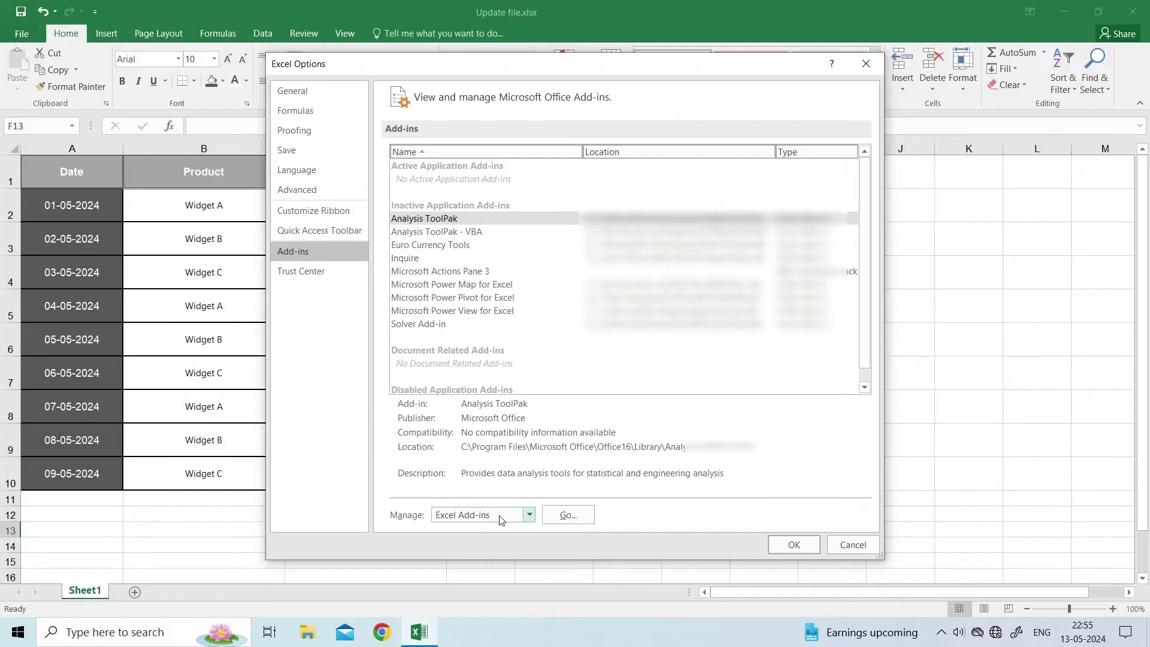
pyautogui.click(529, 515)
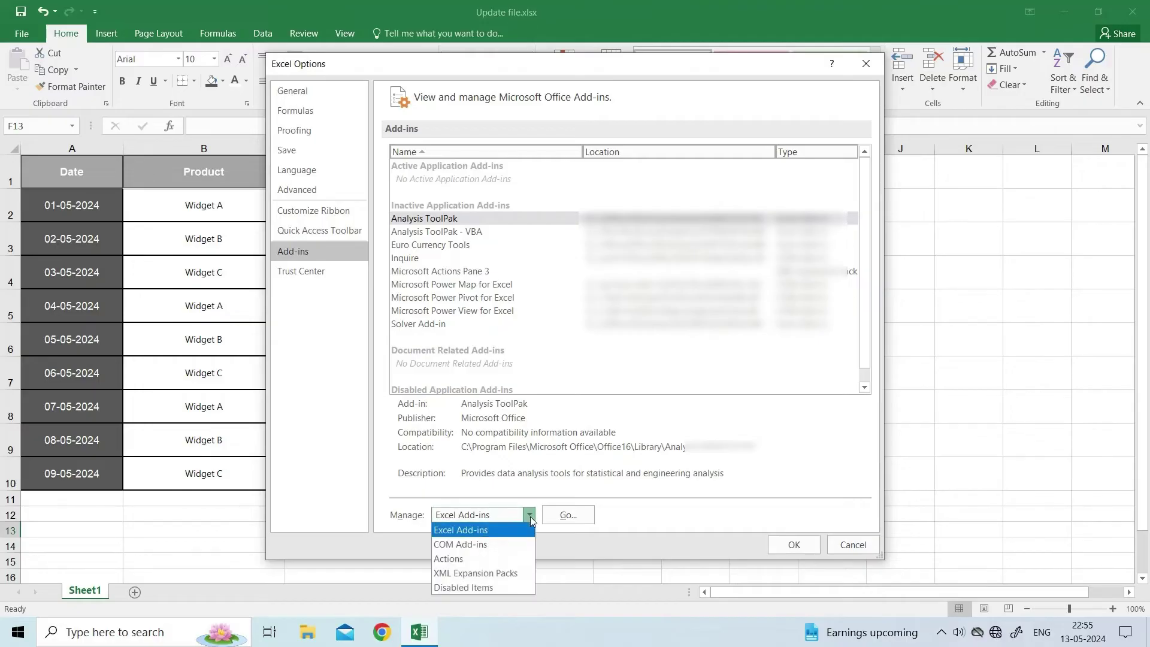
pyautogui.click(479, 531)
pyautogui.click(581, 520)
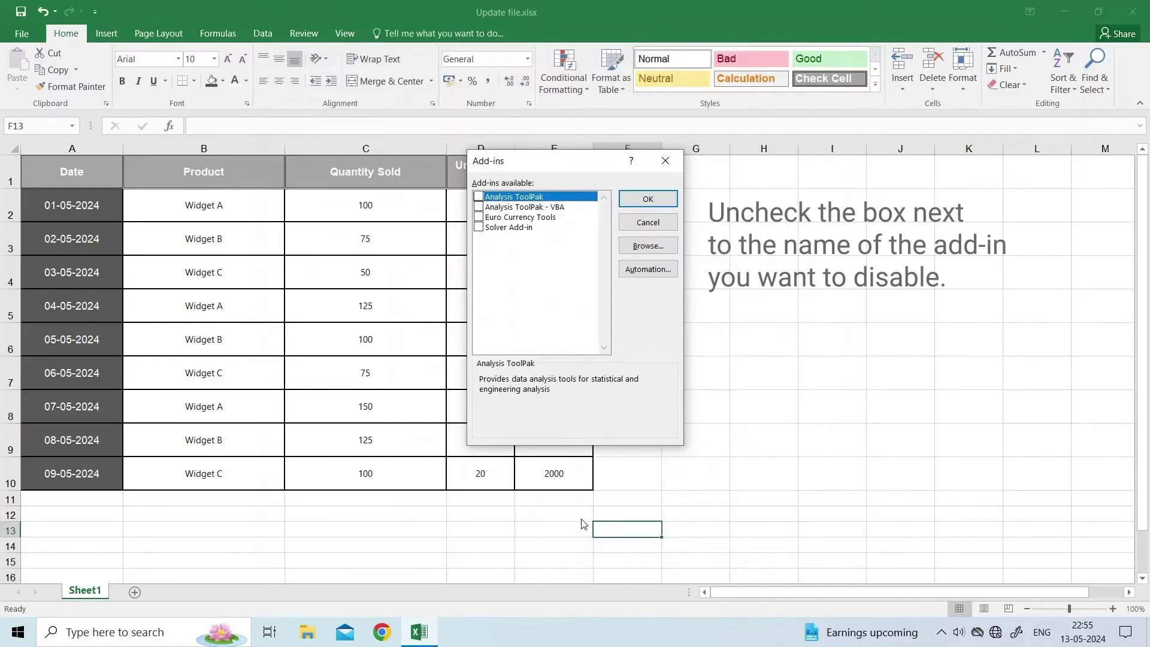
pyautogui.click(479, 197)
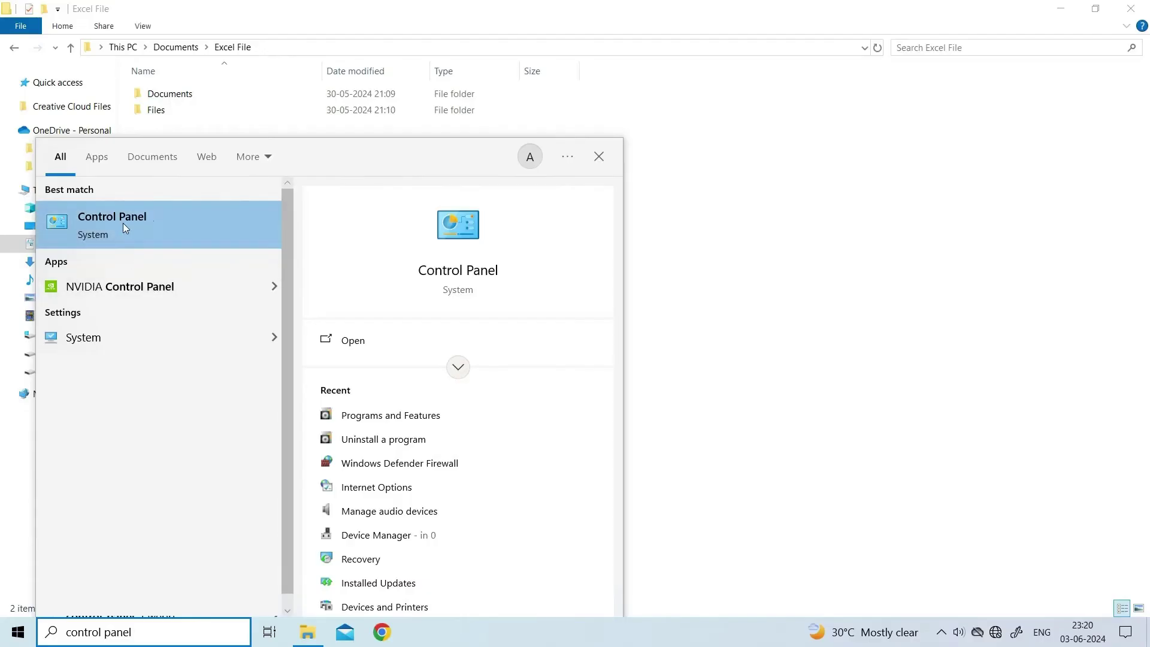
# - Choose Change on Microsoft Office Professional Plus 2016 in Programs and Features, then select Repair
pyautogui.click(139, 220)
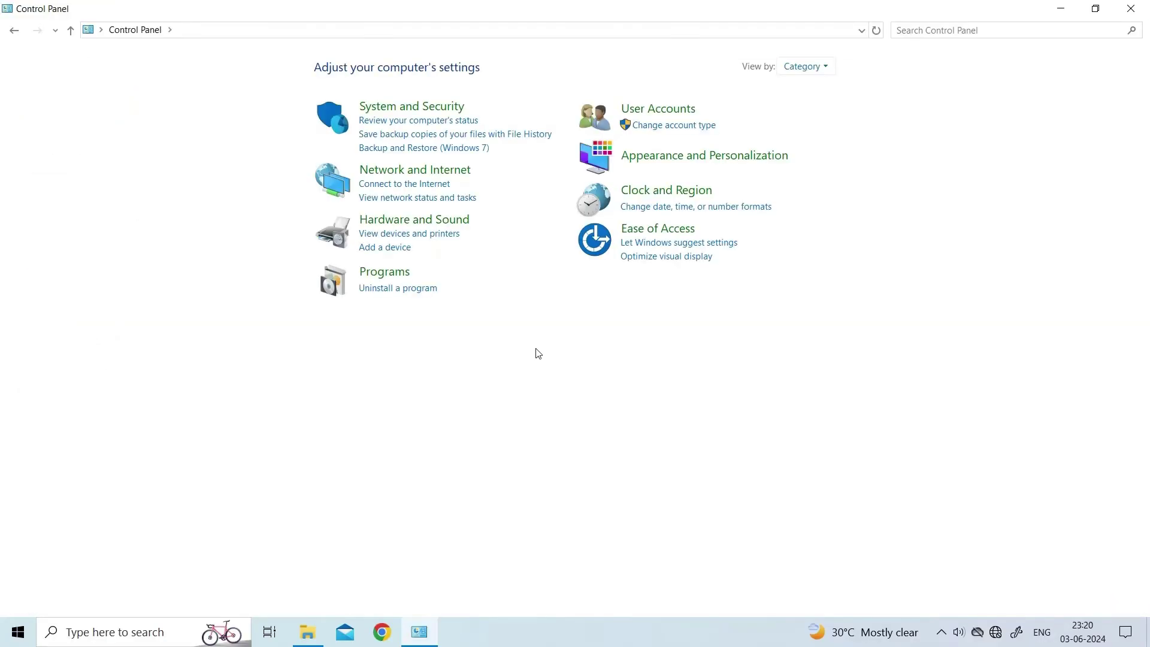
pyautogui.click(392, 274)
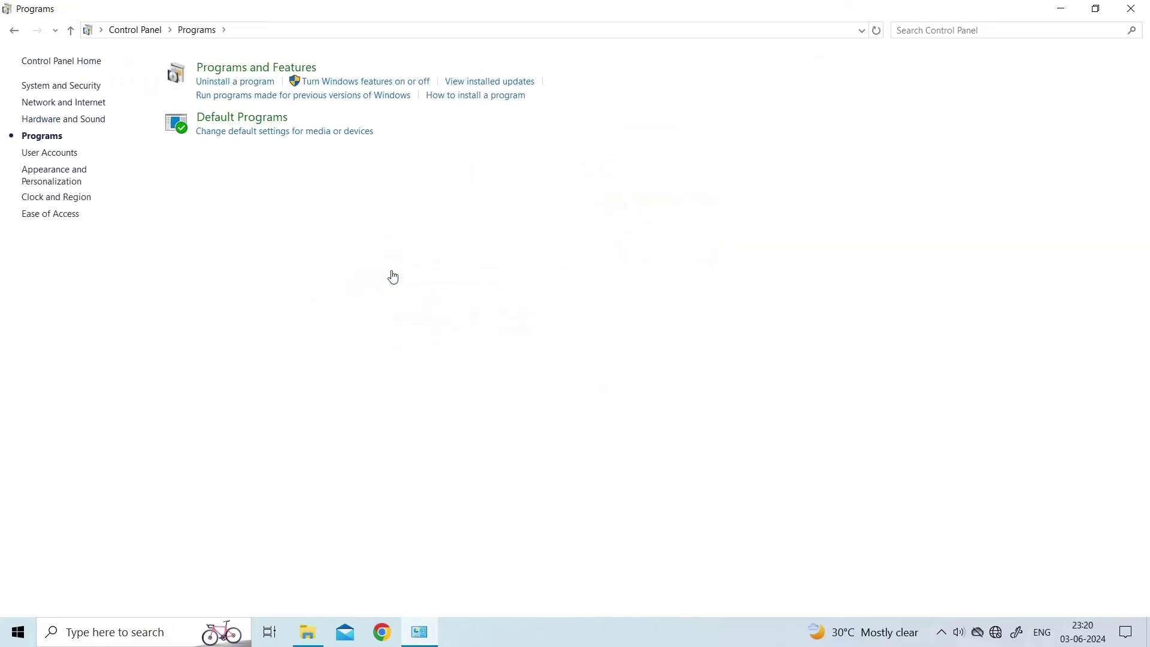
pyautogui.click(249, 70)
pyautogui.click(422, 175)
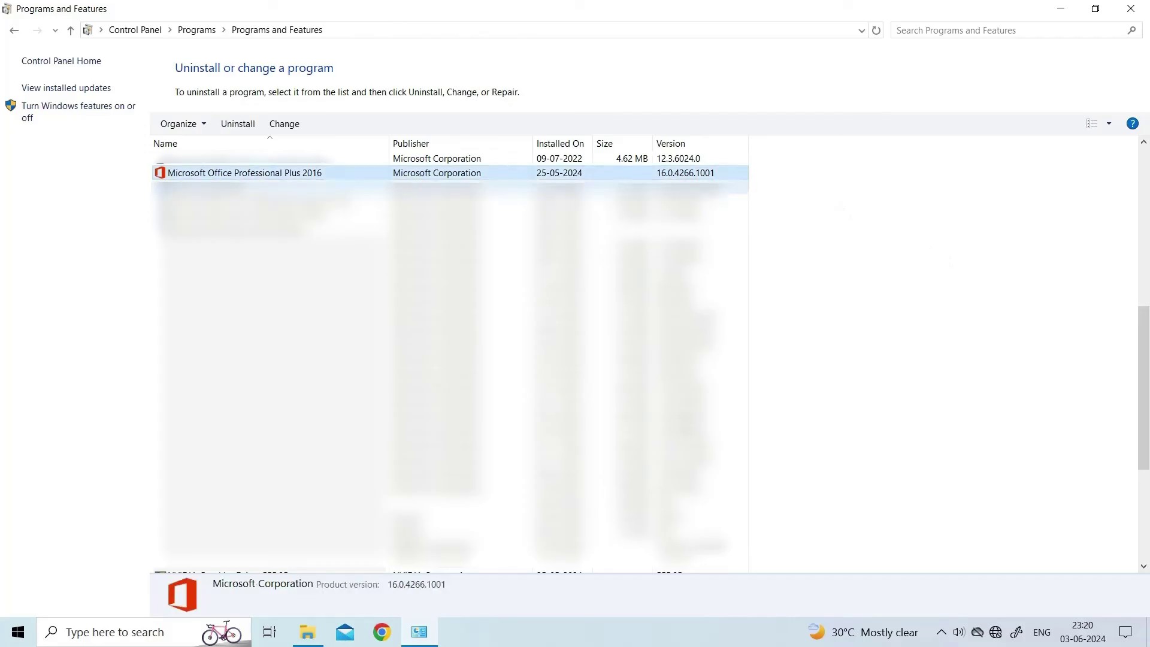
pyautogui.rightClick(740, 176)
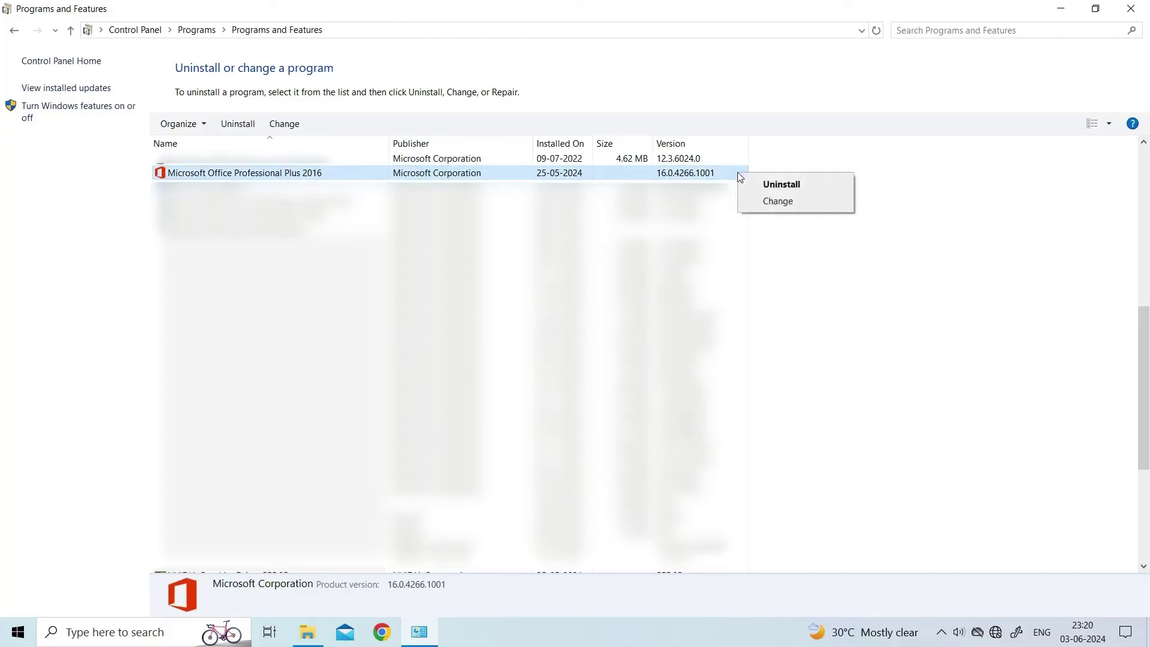
pyautogui.click(779, 204)
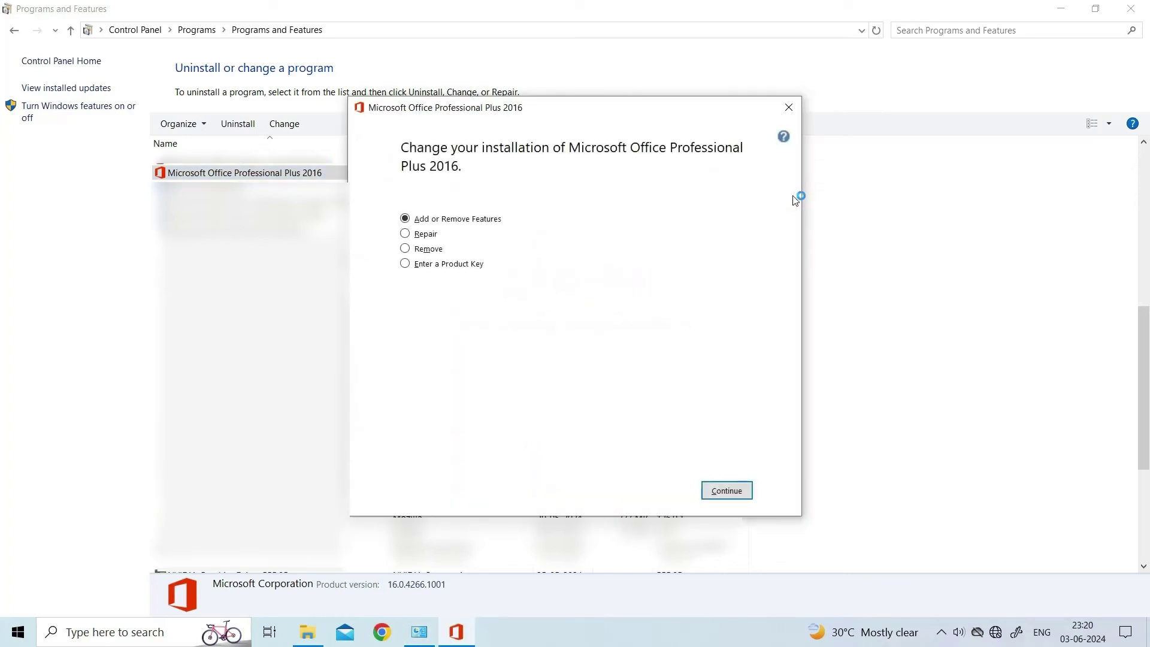
pyautogui.click(423, 237)
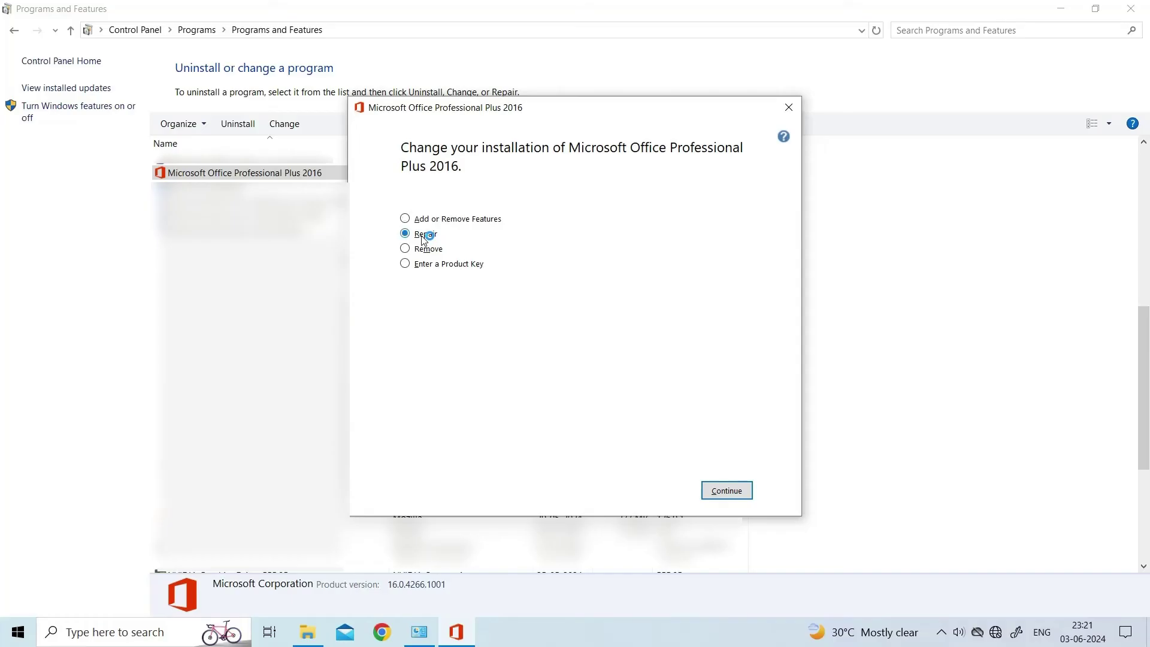